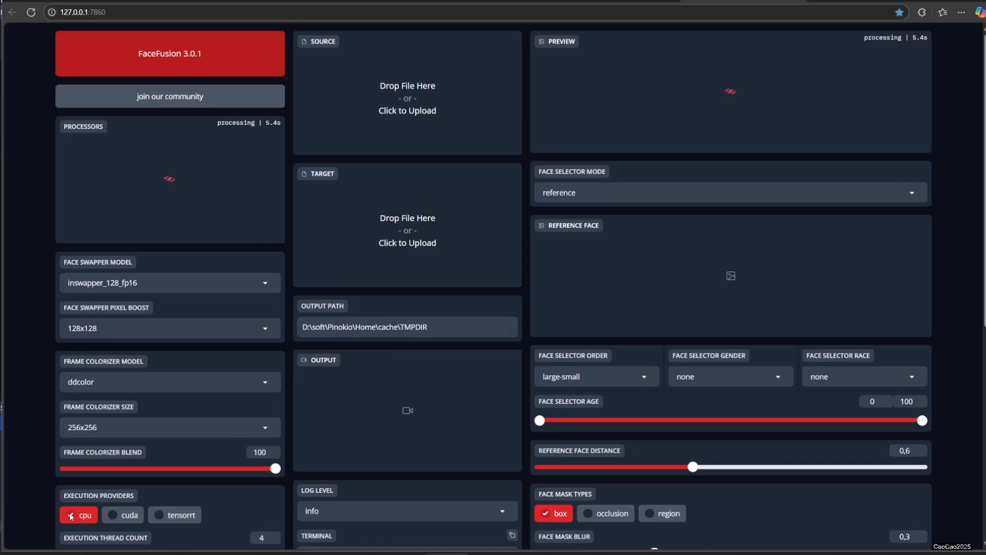
# Switch the execution providers from cpu to cuda and tensorrt, and disable the face_swapper processor so only frame_colorizer runs.
pyautogui.click(71, 516)
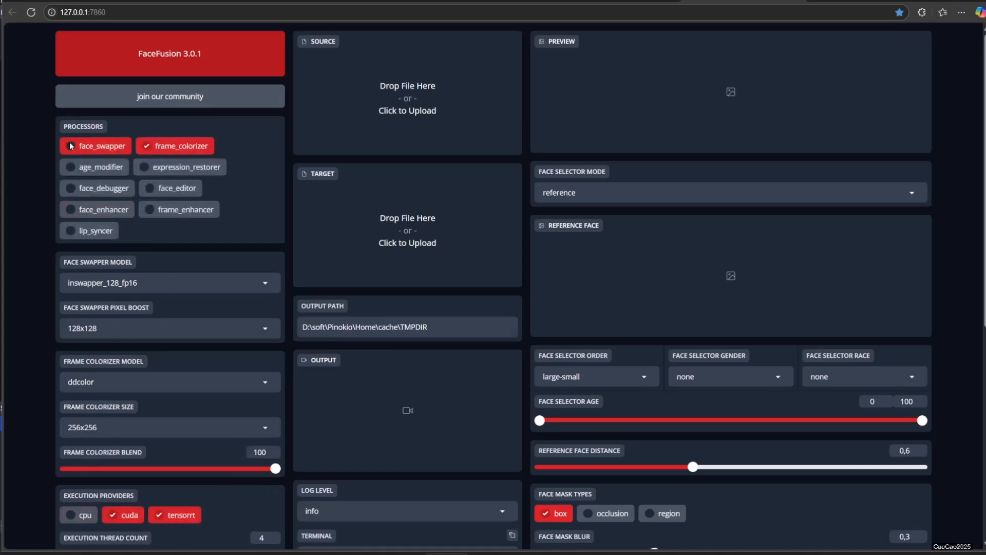
pyautogui.click(70, 145)
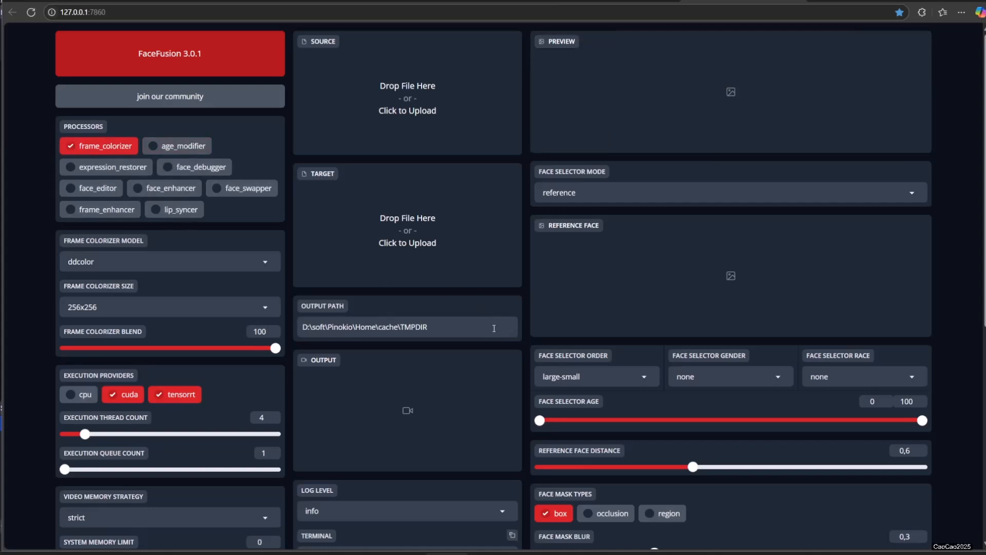
# Load a.webp as the target image and set the output path to E:\Uploaded\SD\129 Coloring Pictture.
pyautogui.moveTo(494, 328); pyautogui.dragTo(364, 251)
pyautogui.click(419, 420)
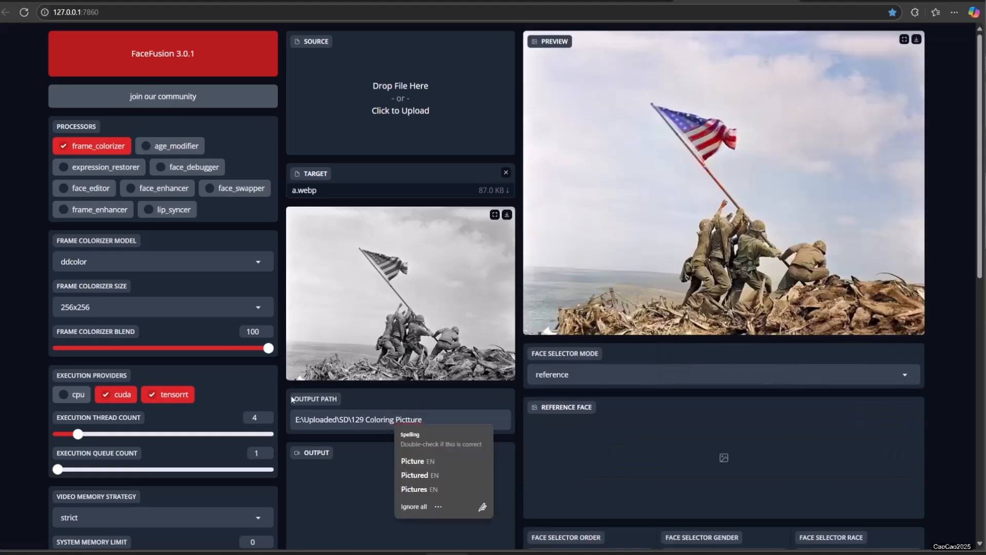
# Start processing the flag-raising photo with the instant_runner workflow and check the colorized output image.
pyautogui.scroll(-10, 385, 410)
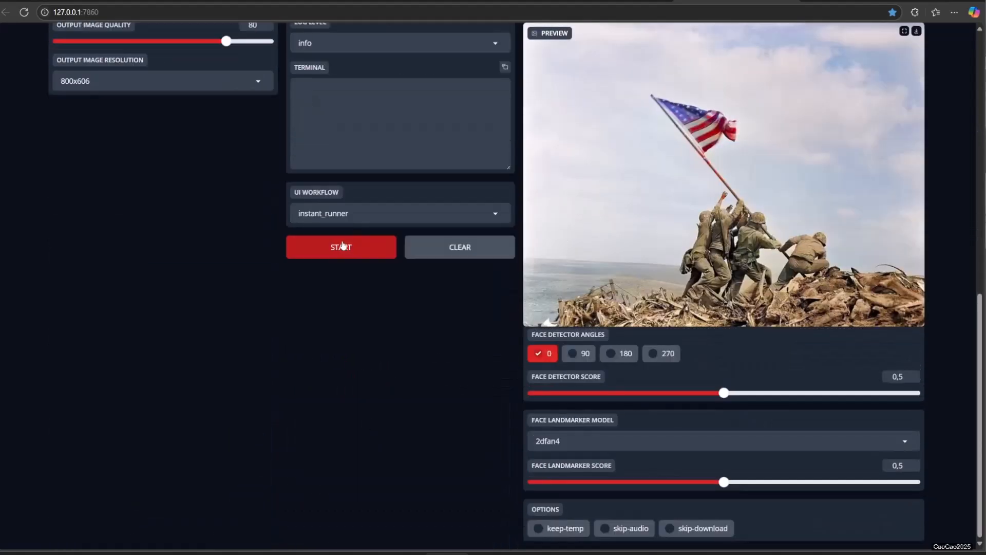
pyautogui.click(343, 248)
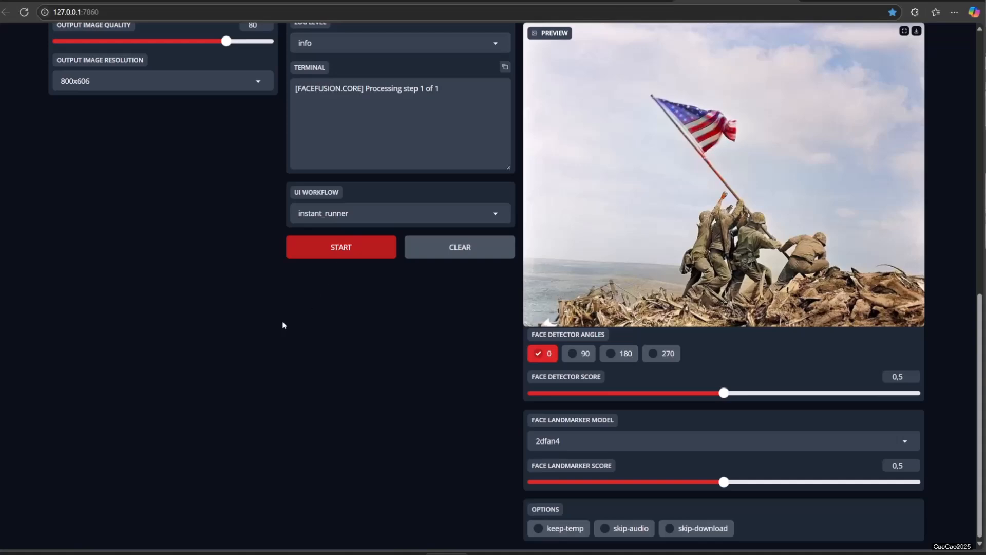
pyautogui.scroll(10, 283, 324)
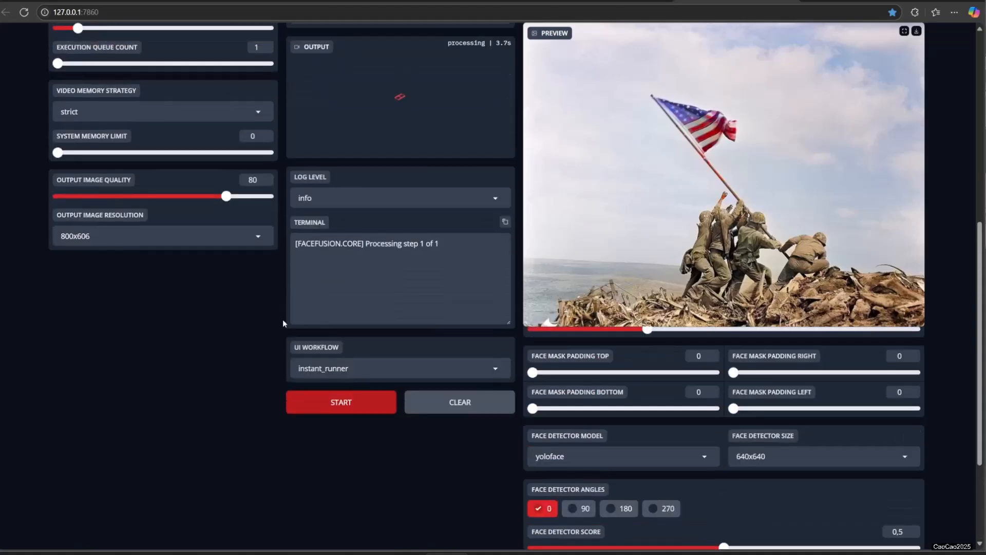
pyautogui.scroll(-4, 360, 293)
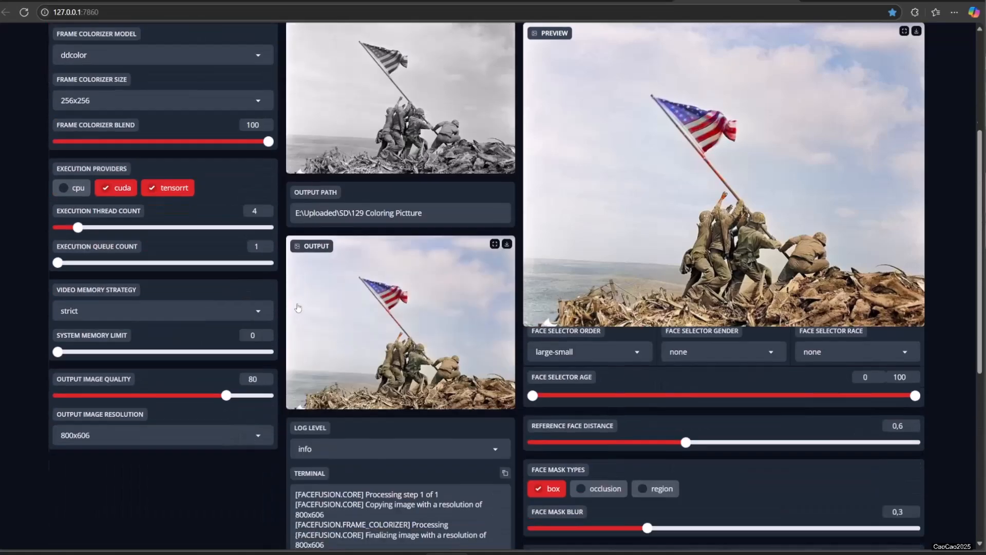
pyautogui.scroll(4, 378, 328)
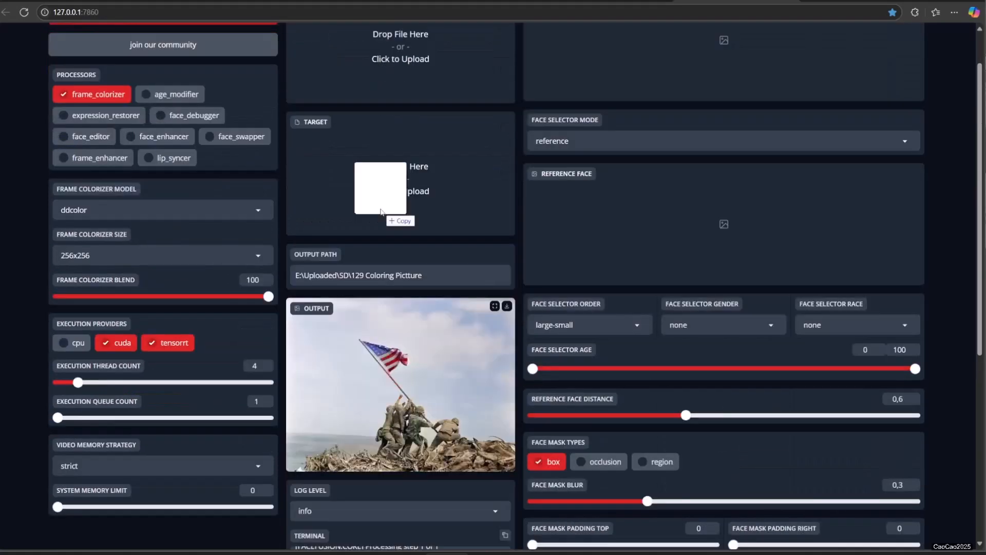
# Load b.webp as the target image and download its colorized preview, choosing the save location.
pyautogui.moveTo(380, 210); pyautogui.dragTo(381, 212)
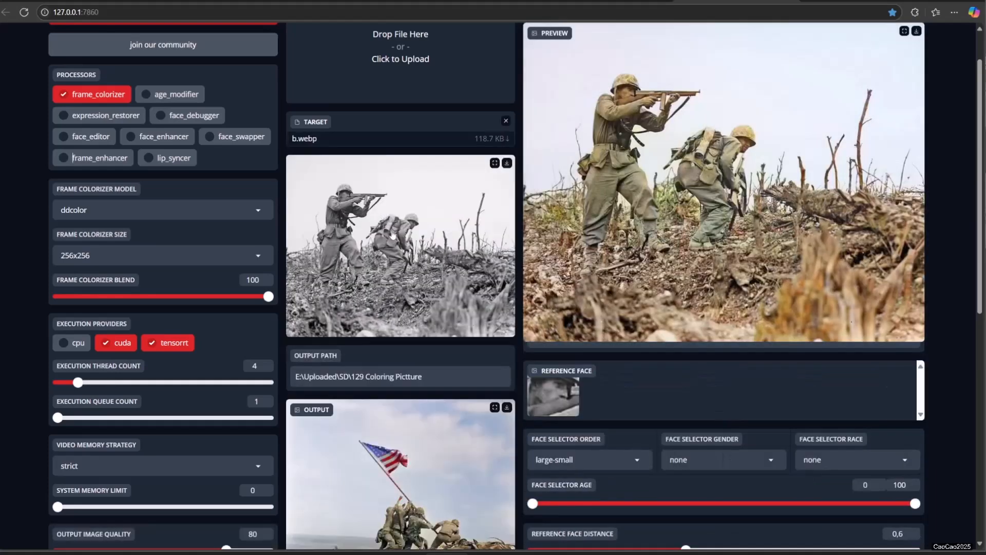
pyautogui.scroll(1, 826, 138)
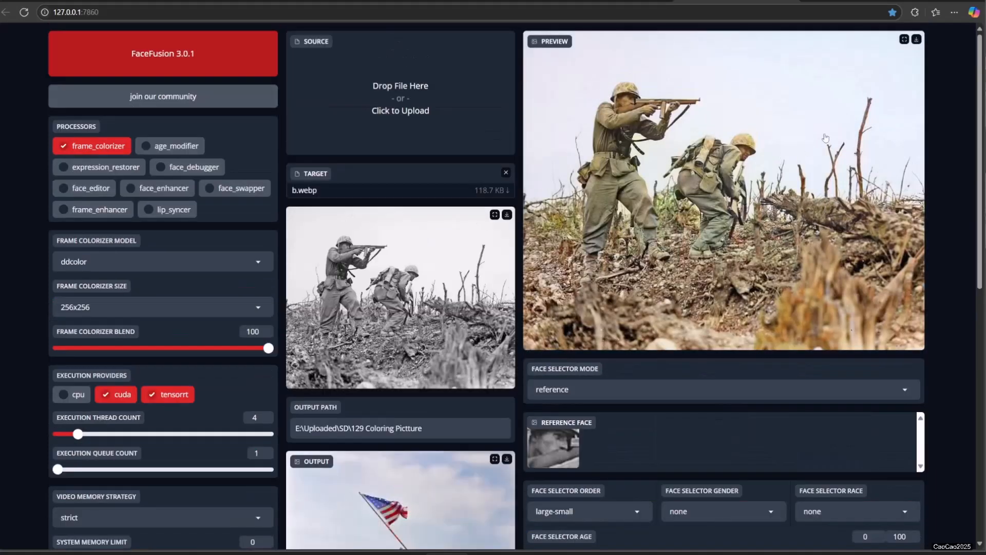
pyautogui.click(917, 42)
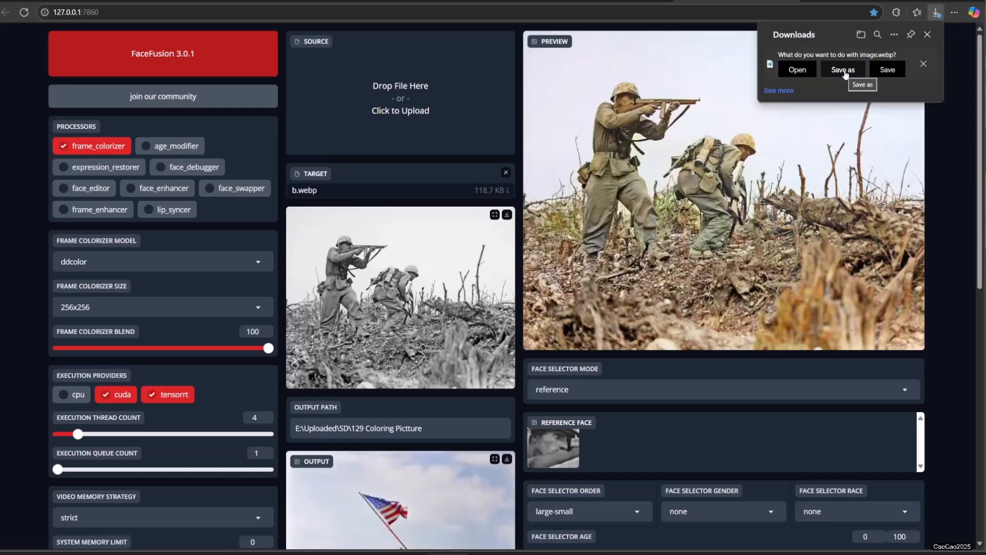
pyautogui.click(846, 73)
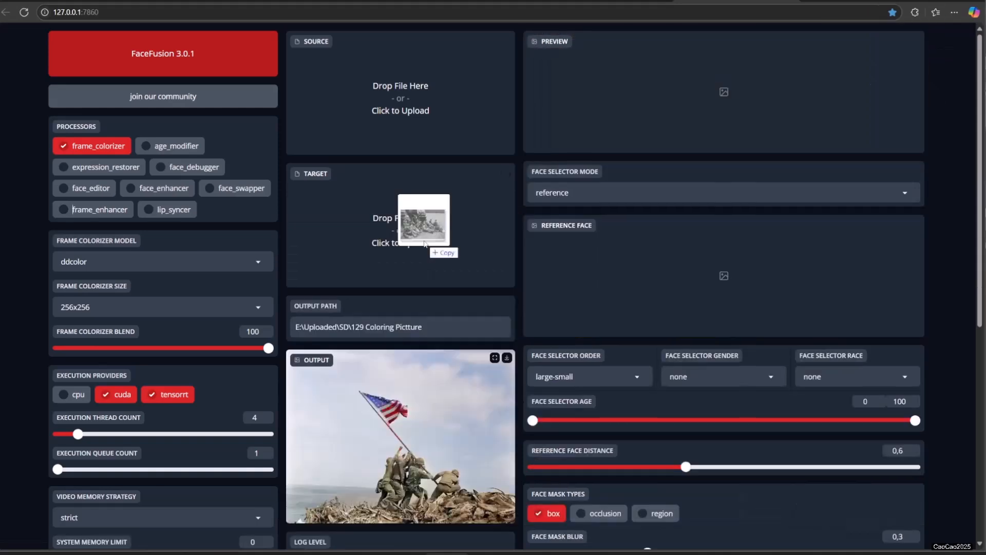
# Load c.jpg as the target image and download its colorized preview.
pyautogui.moveTo(424, 242); pyautogui.dragTo(425, 245)
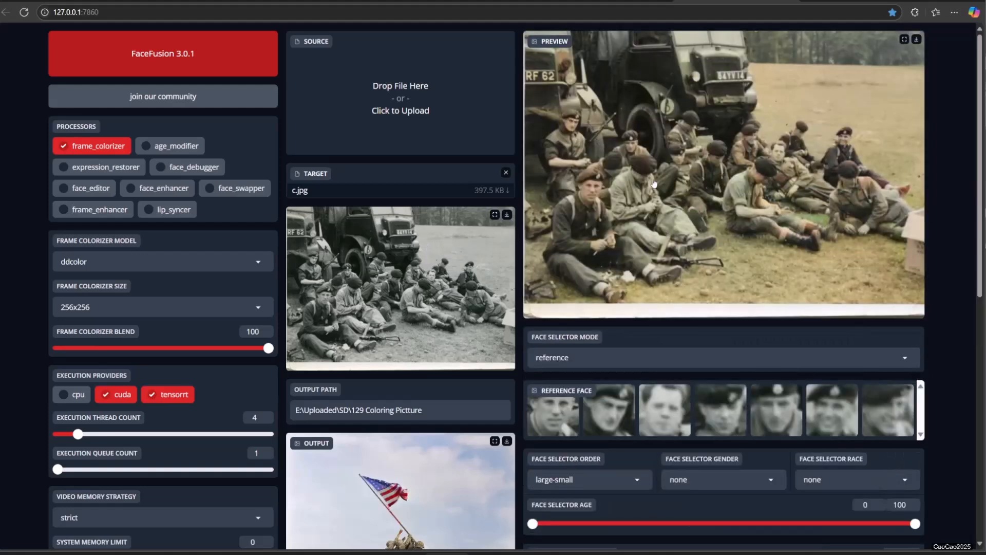
pyautogui.click(917, 39)
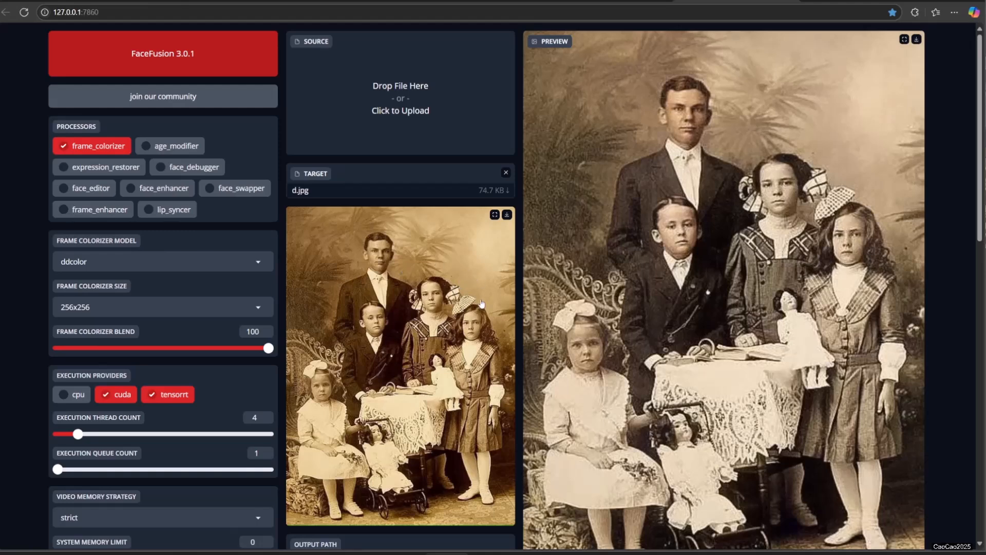
# Compare the family photo d.jpg with its colorized preview and review the available frame colorizer models.
pyautogui.scroll(-2, 482, 302)
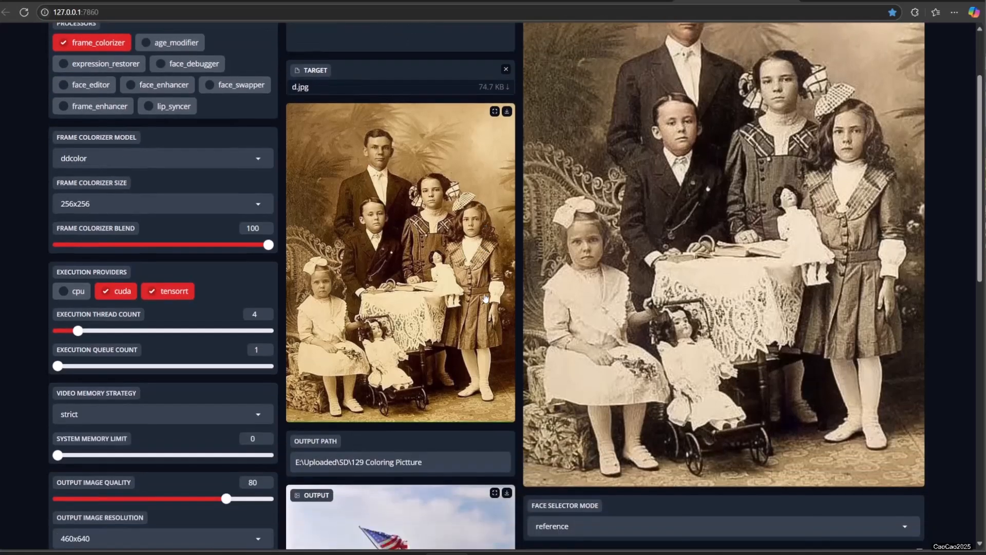
pyautogui.scroll(2, 485, 298)
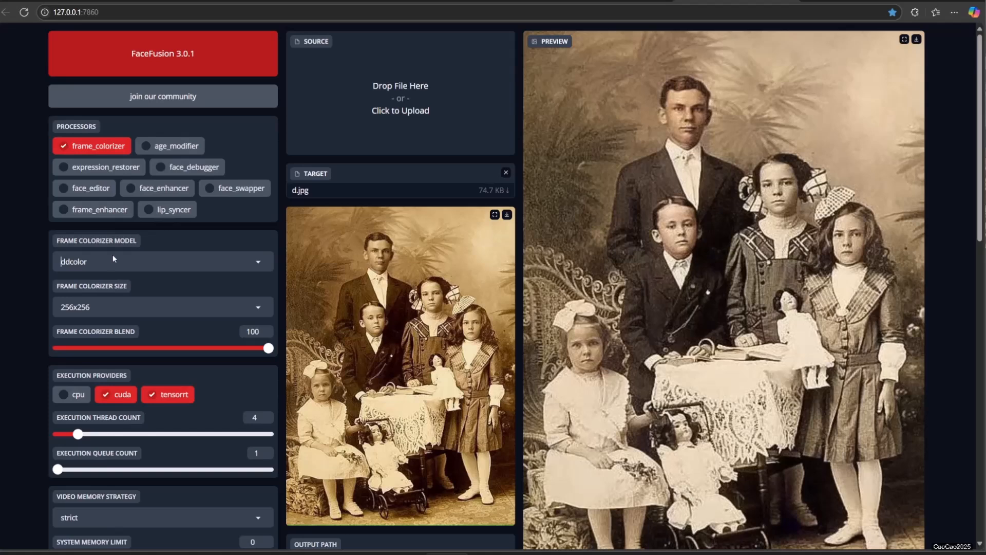
pyautogui.click(213, 261)
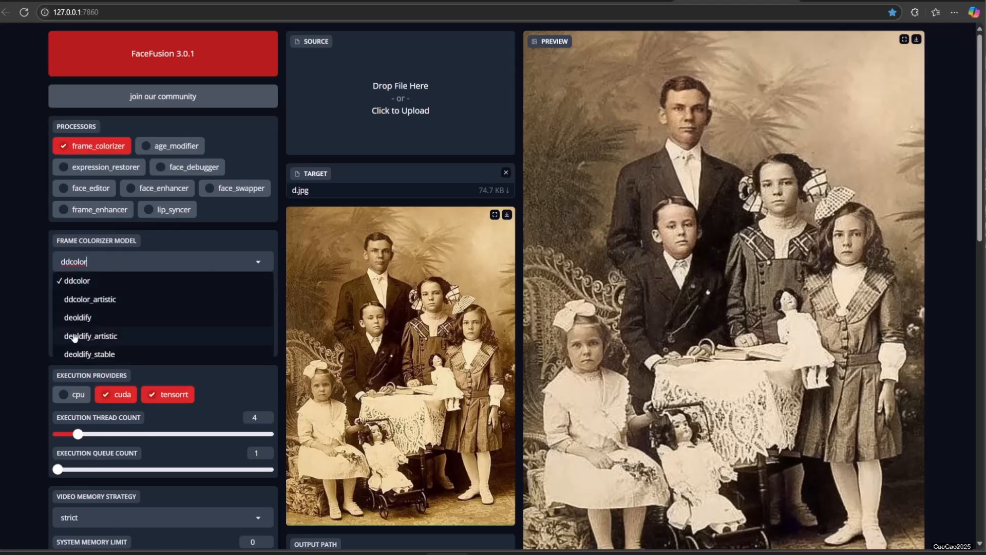
pyautogui.click(5, 283)
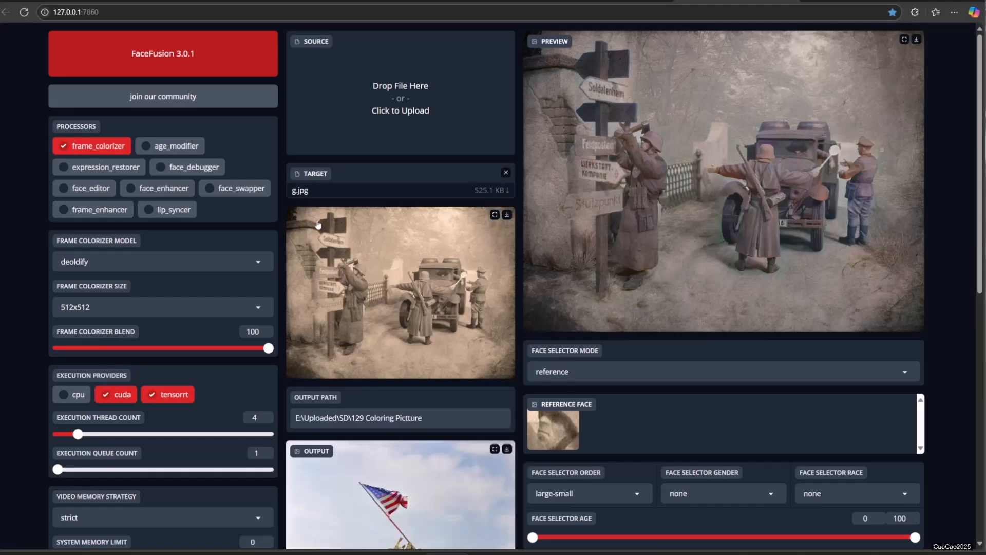
# Review the frame colorizer models and download the colorized preview of g.jpg.
pyautogui.click(89, 265)
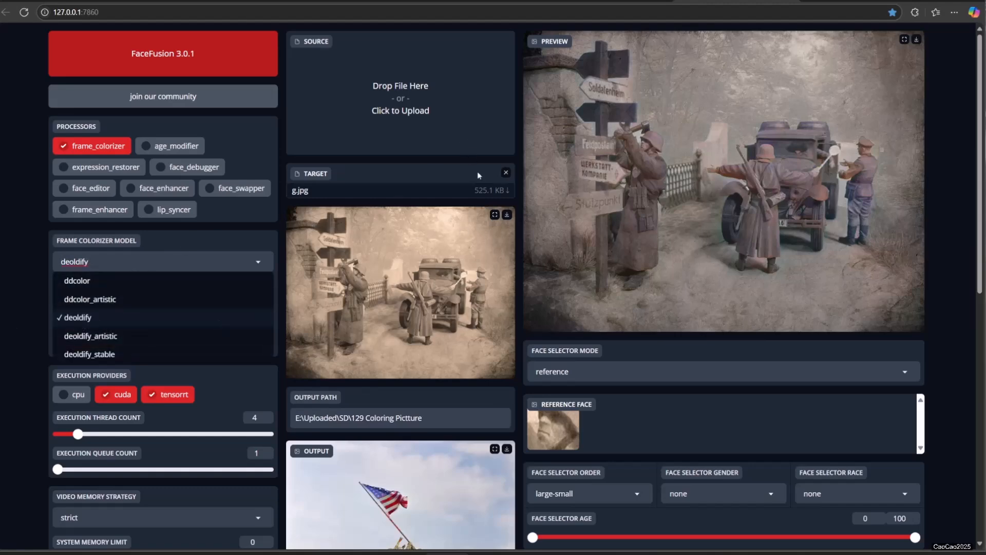
pyautogui.click(670, 351)
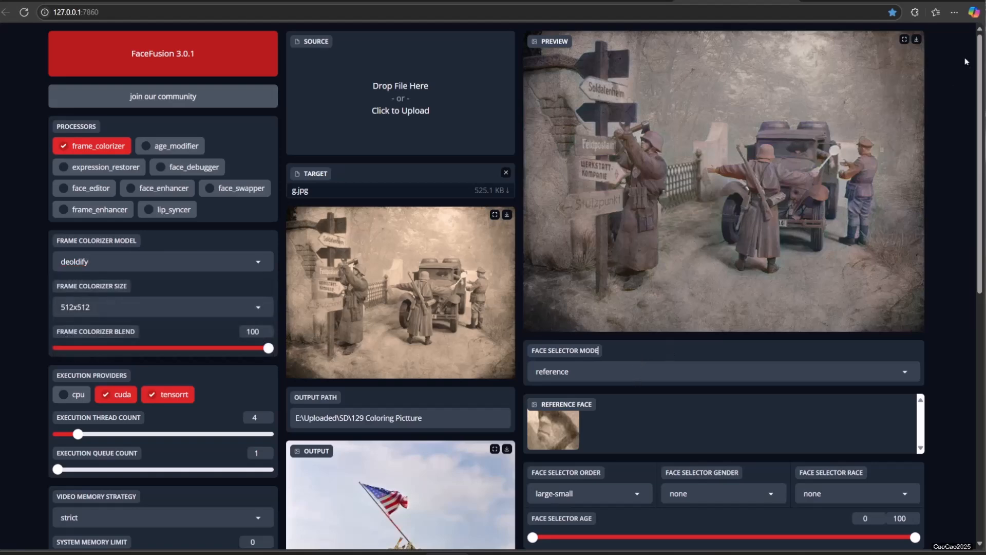
pyautogui.click(917, 39)
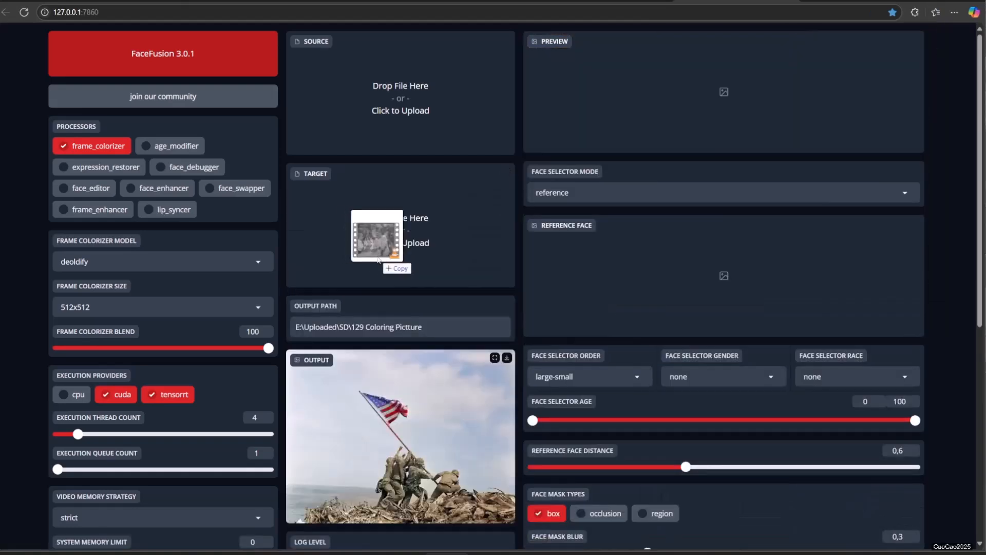
# Load 1.mp4 as the target video, play it, and preview its colorization at frames 43 and 146.
pyautogui.moveTo(359, 229); pyautogui.dragTo(378, 264)
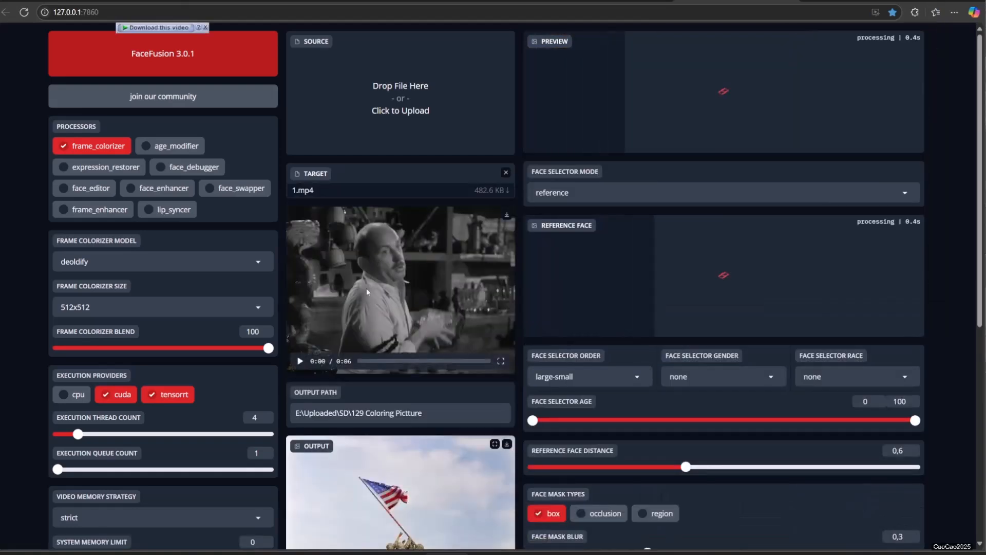
pyautogui.click(300, 361)
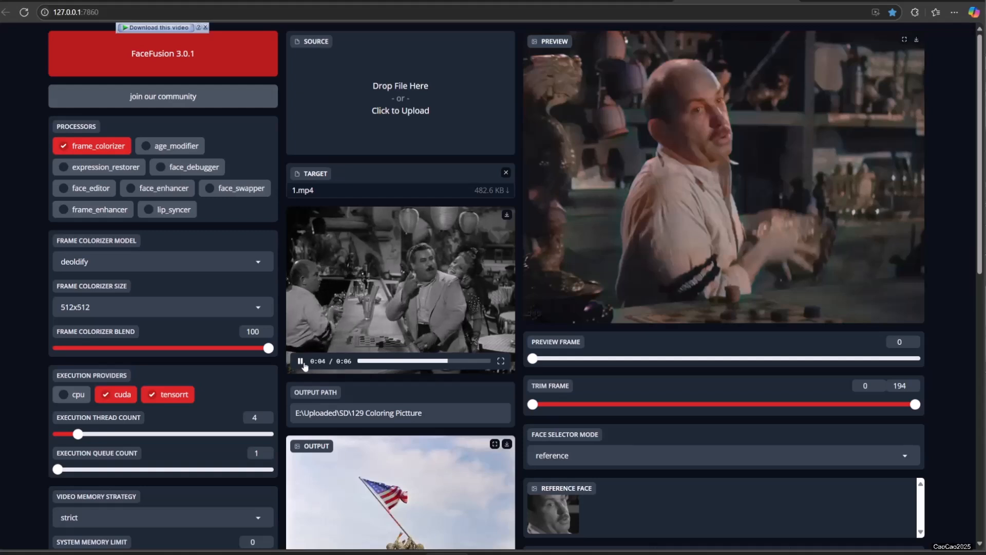
pyautogui.click(618, 358)
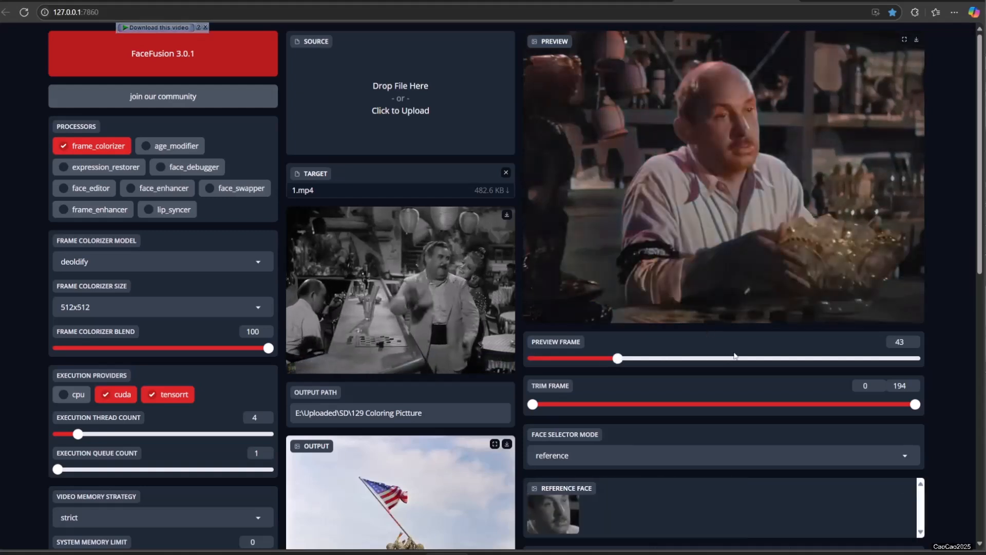
pyautogui.click(823, 358)
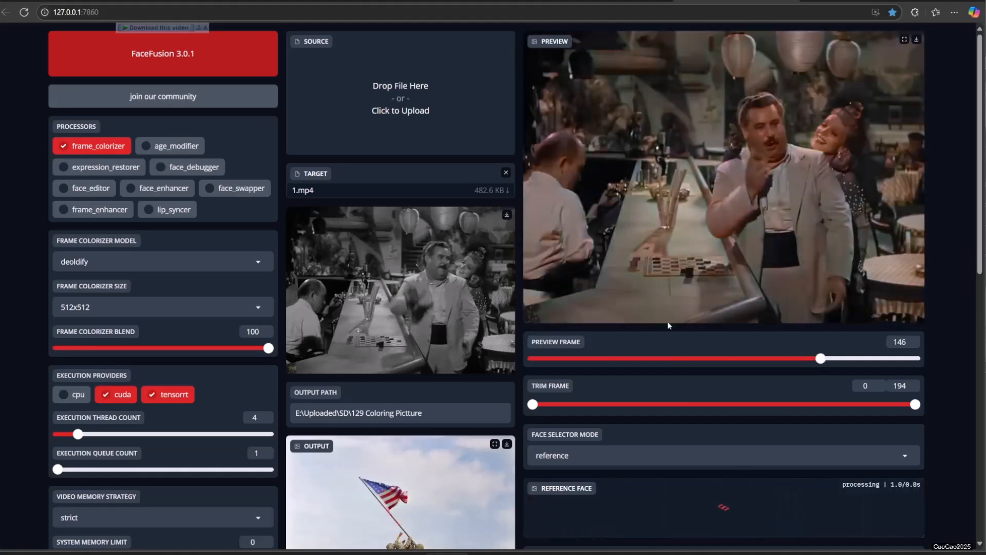
# Start processing 1.mp4 to produce the colorized video.
pyautogui.scroll(-7, 491, 359)
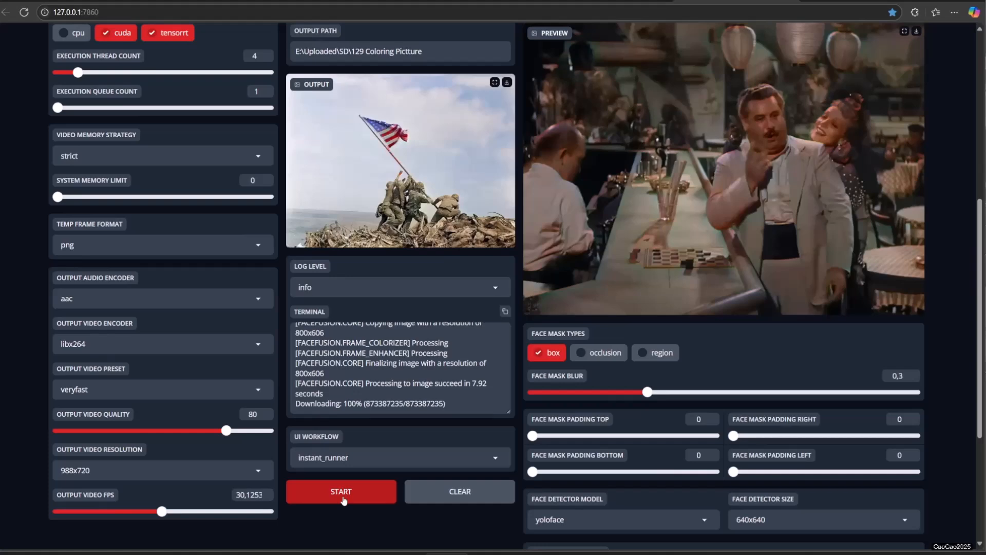
pyautogui.click(342, 492)
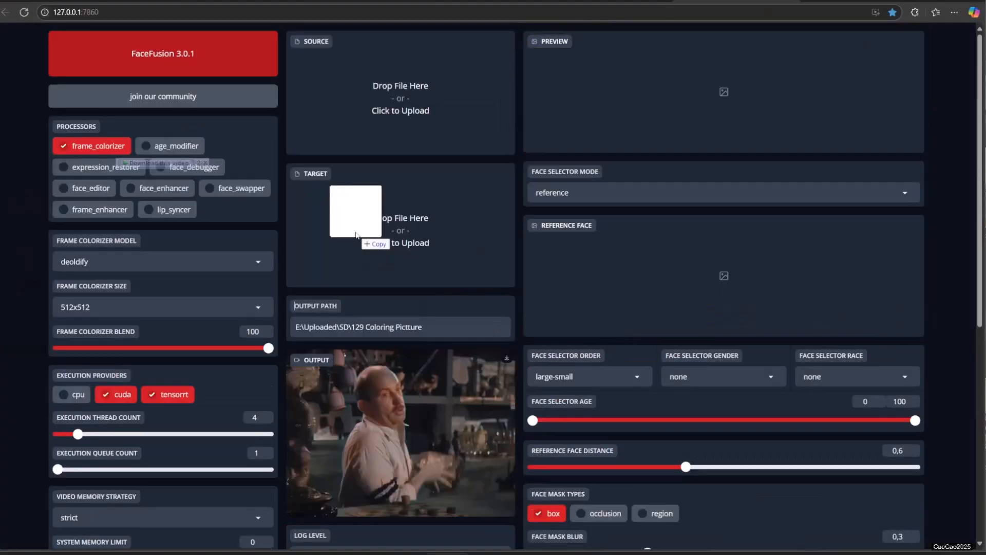
# Load 2.mp4 as the target video, play it, and start its colorization.
pyautogui.moveTo(356, 235); pyautogui.dragTo(356, 236)
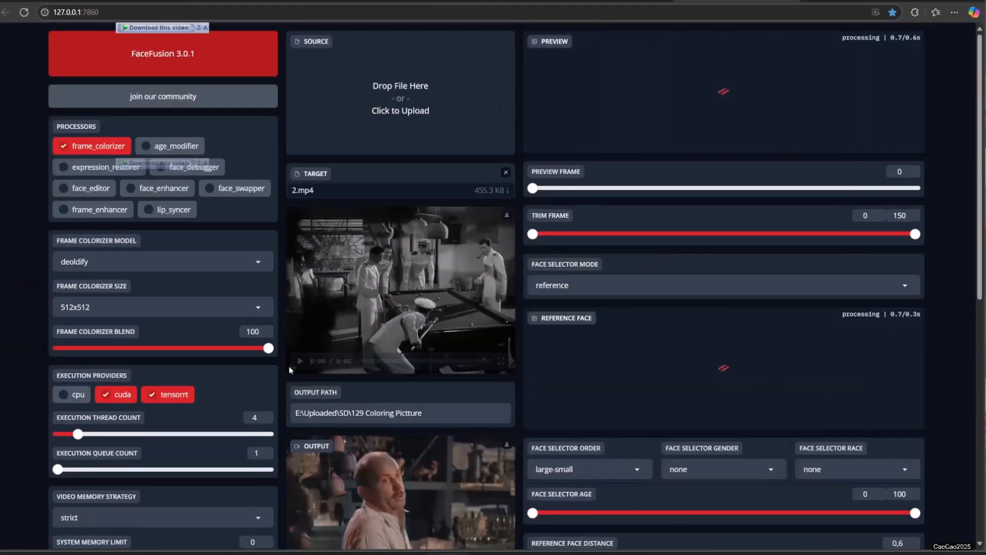
pyautogui.click(300, 362)
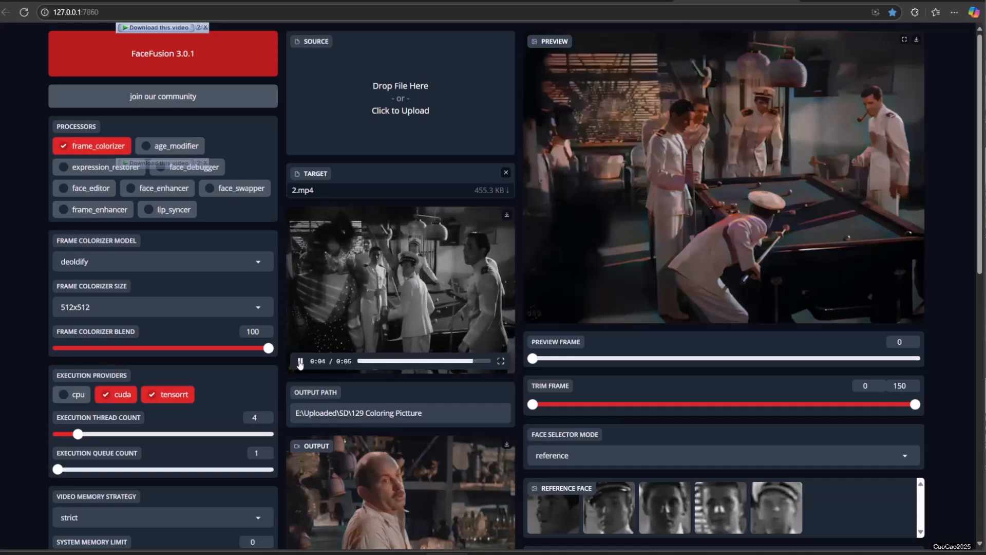
pyautogui.scroll(-3, 417, 366)
pyautogui.scroll(-8, 417, 366)
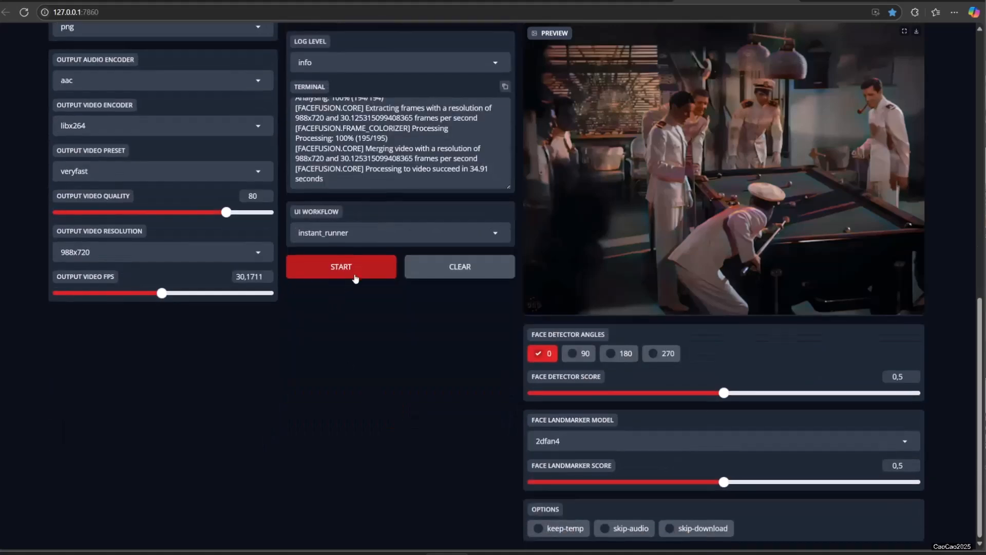
pyautogui.scroll(12, 356, 270)
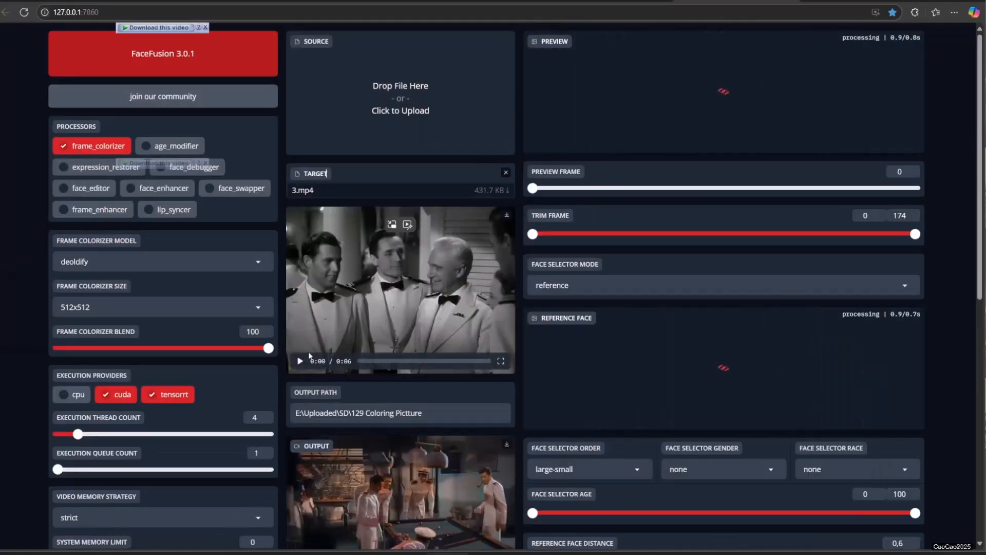
# Play the target video 3.mp4 to review the original footage.
pyautogui.click(300, 361)
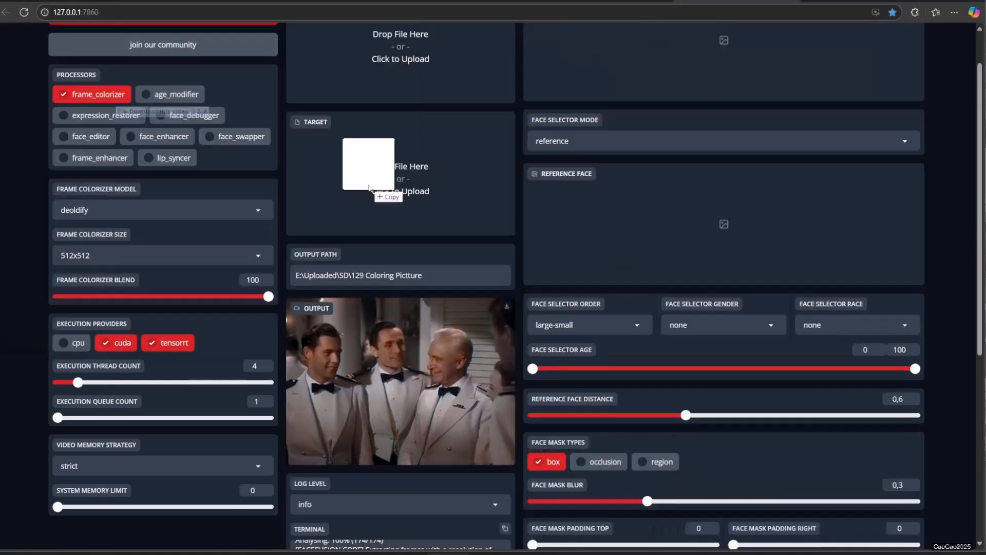
# Load 4.mp4 as the target video and play it.
pyautogui.moveTo(354, 172); pyautogui.dragTo(369, 184)
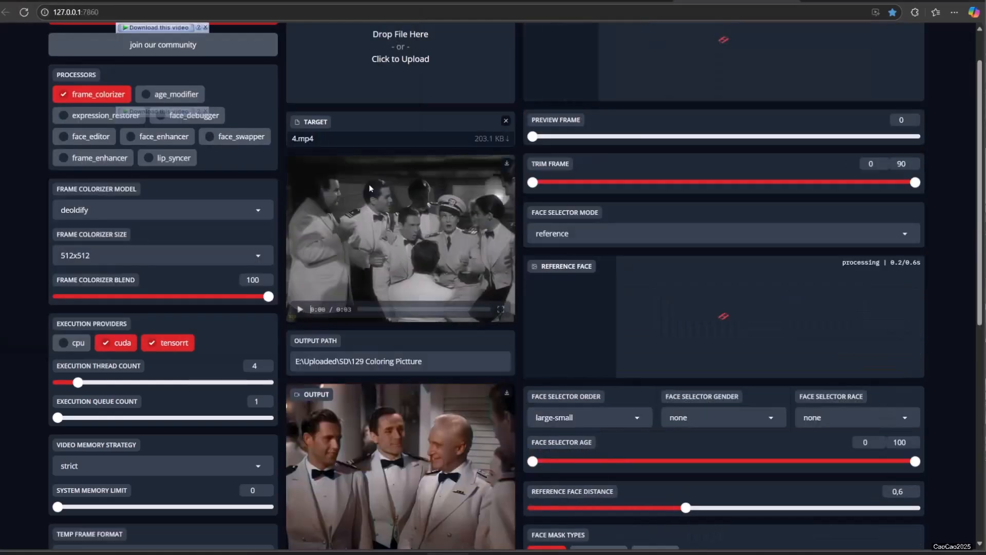
pyautogui.click(299, 309)
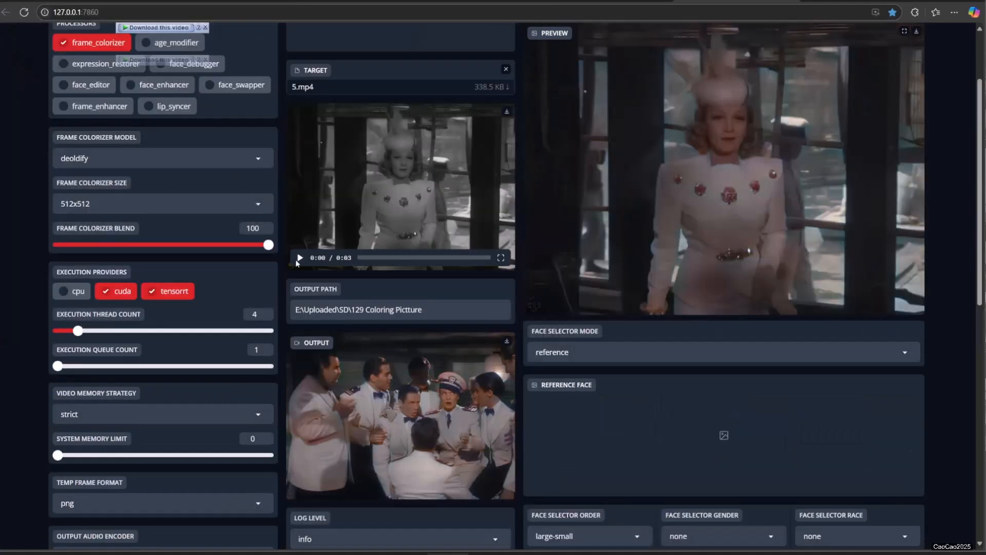
# Play the target video 5.mp4 to review the original footage.
pyautogui.click(298, 259)
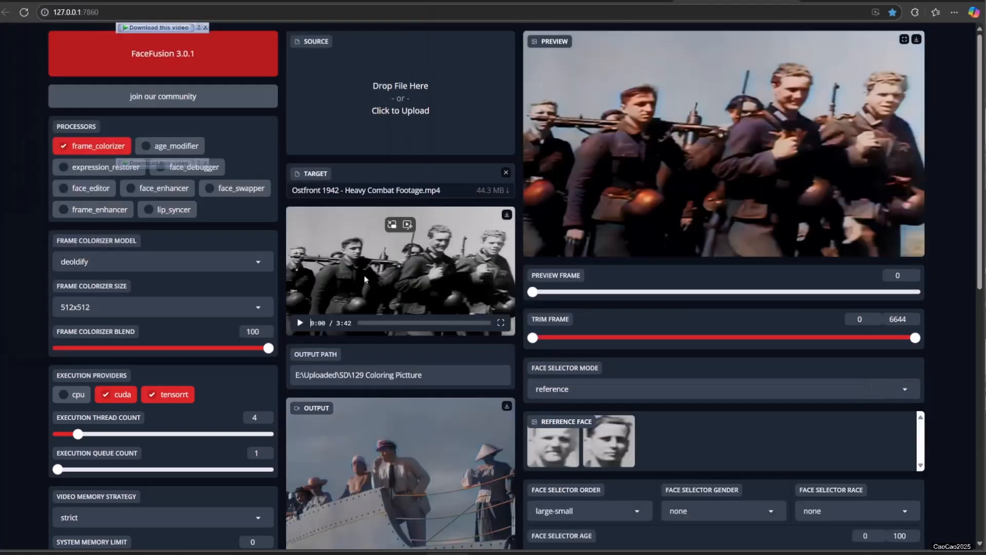
# Play the target video Ostfront 1942 - Heavy Combat Footage.mp4, skip through its scenes, and start its colorization.
pyautogui.click(300, 324)
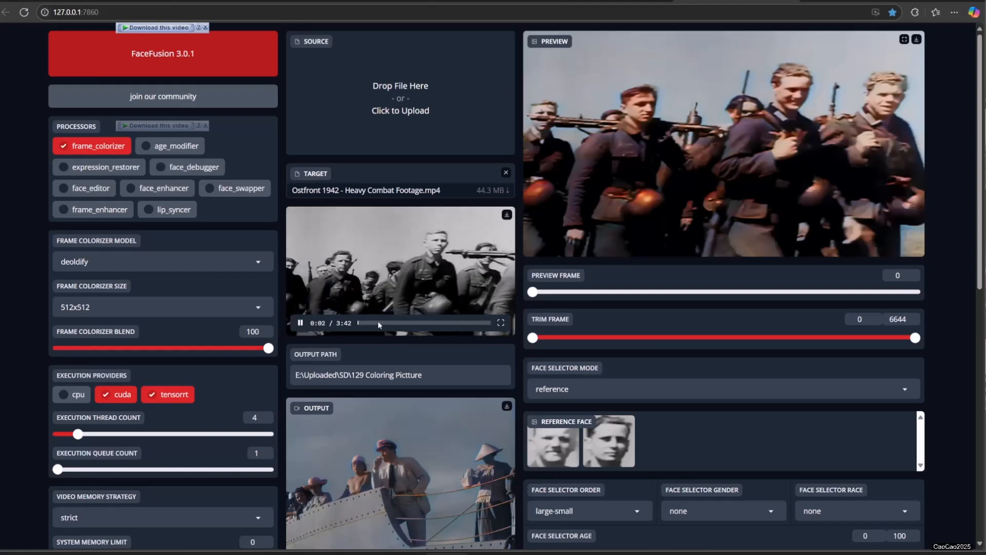
pyautogui.click(378, 323)
pyautogui.click(418, 322)
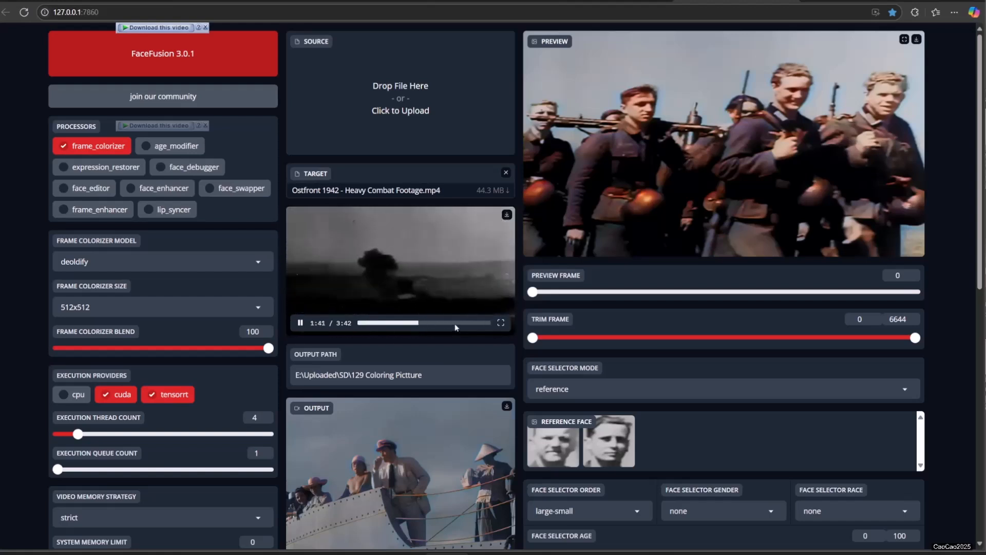
pyautogui.click(455, 324)
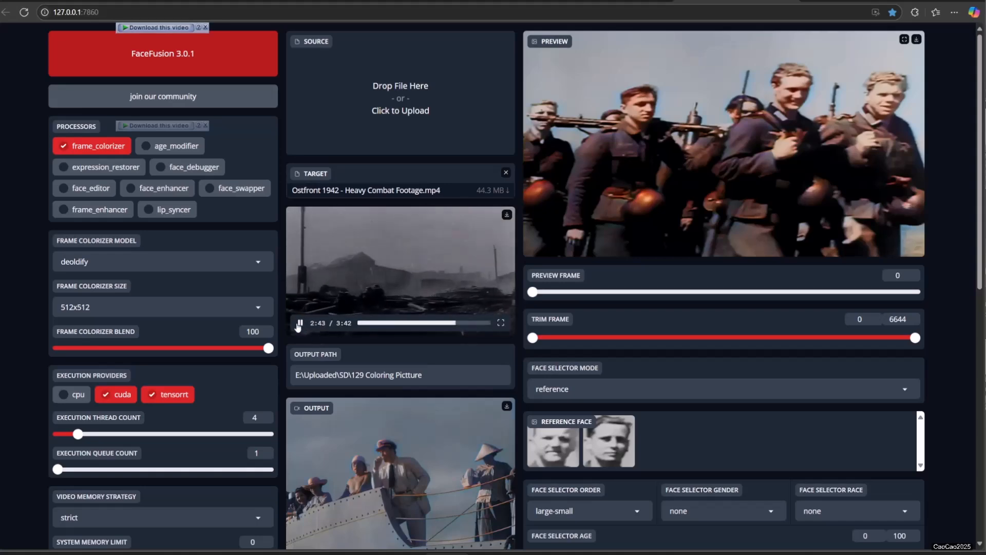
pyautogui.scroll(-9, 300, 332)
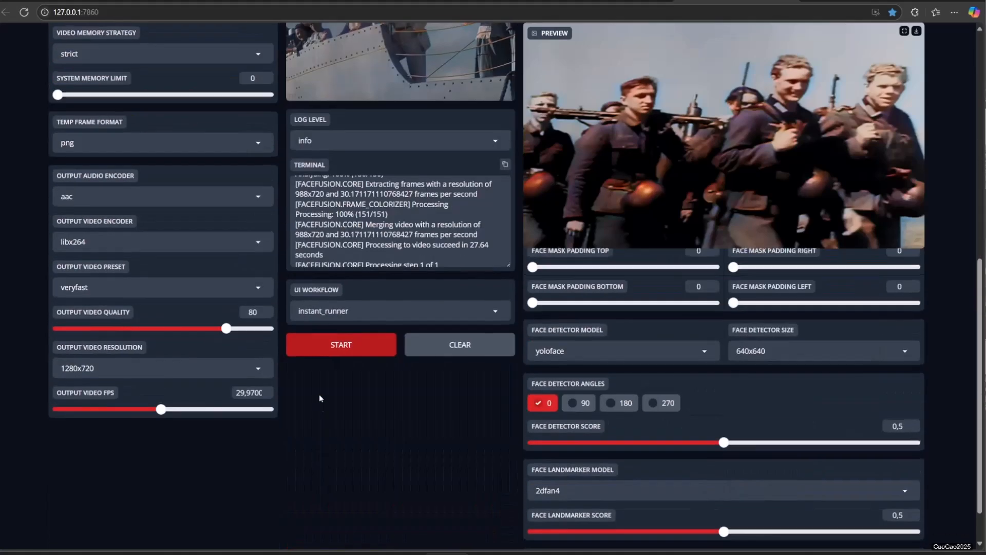
pyautogui.scroll(9, 461, 398)
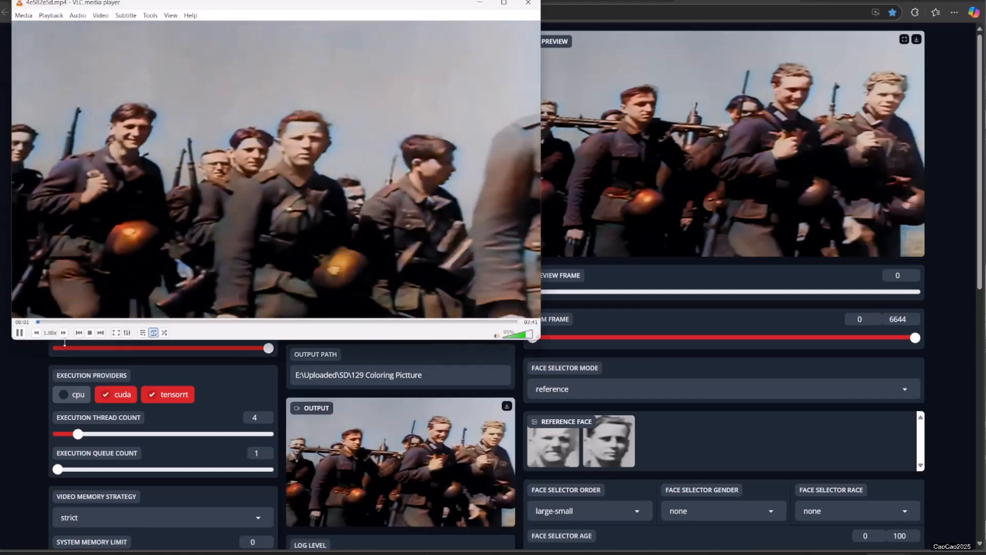
# Switch to VLC media player and skim the colorized combat footage at several points from beginning to near the end.
pyautogui.click(88, 321)
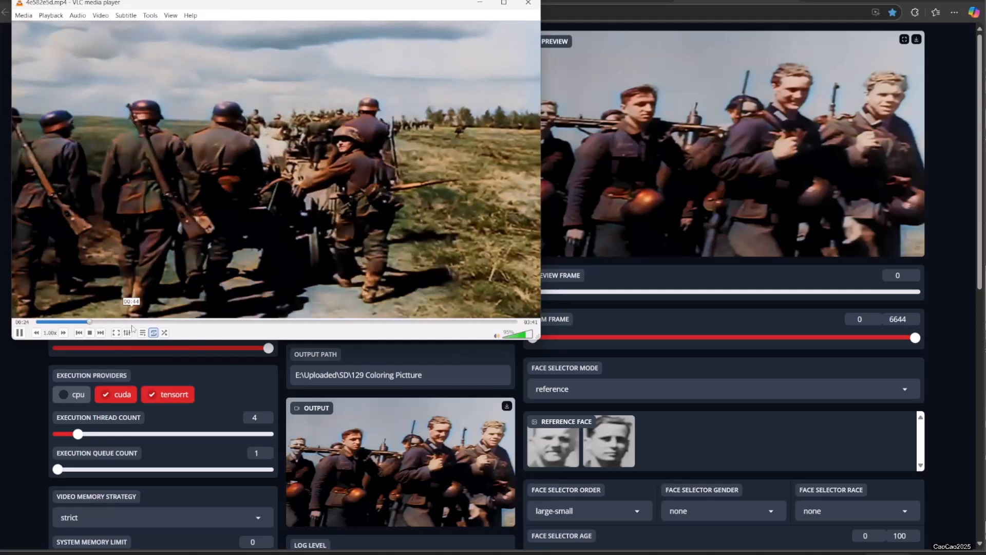
pyautogui.click(150, 322)
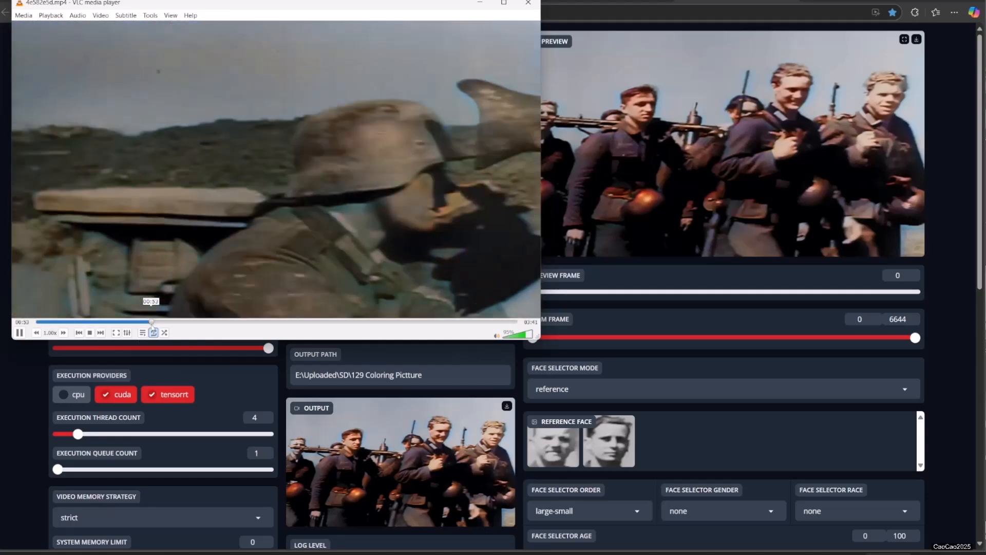
pyautogui.click(228, 322)
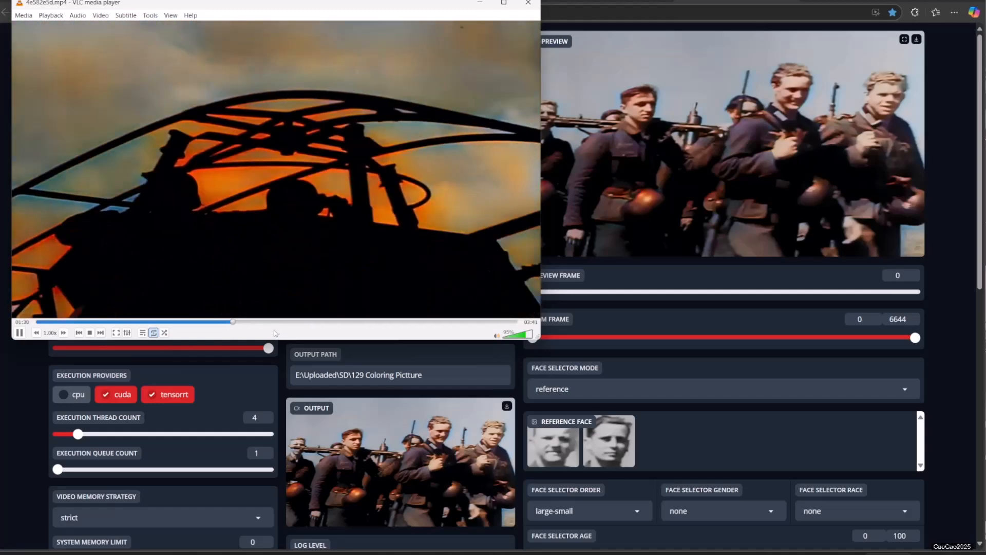
pyautogui.click(283, 324)
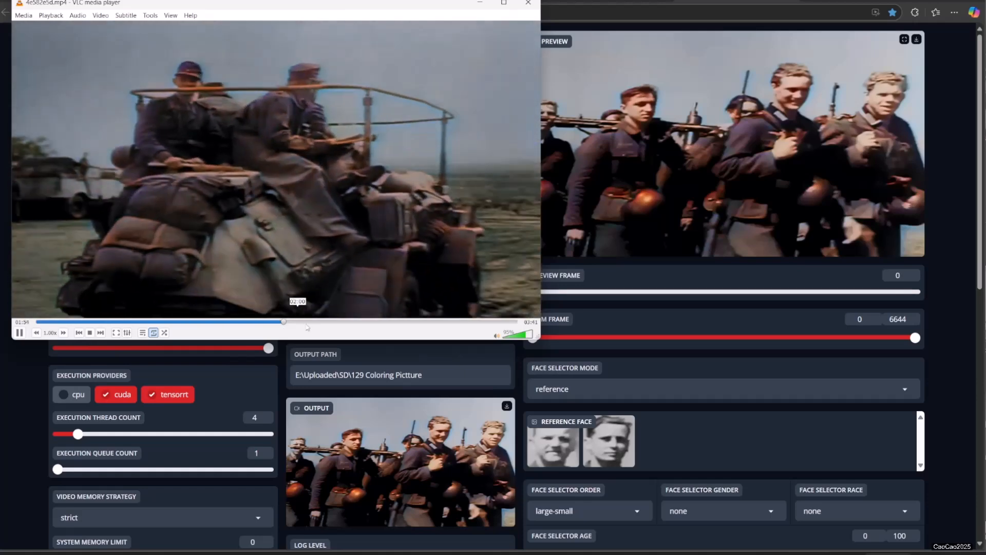
pyautogui.click(335, 322)
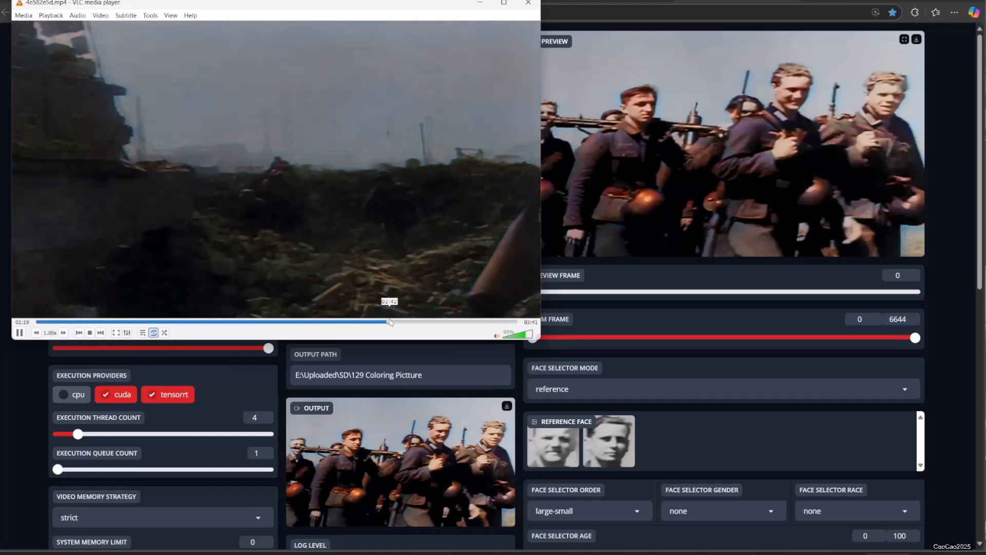
pyautogui.click(392, 322)
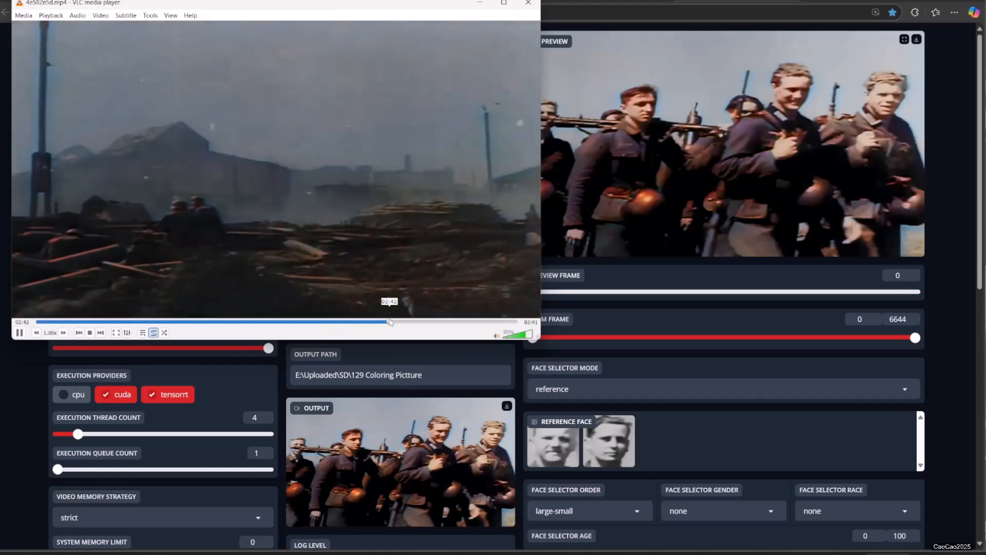
pyautogui.click(442, 322)
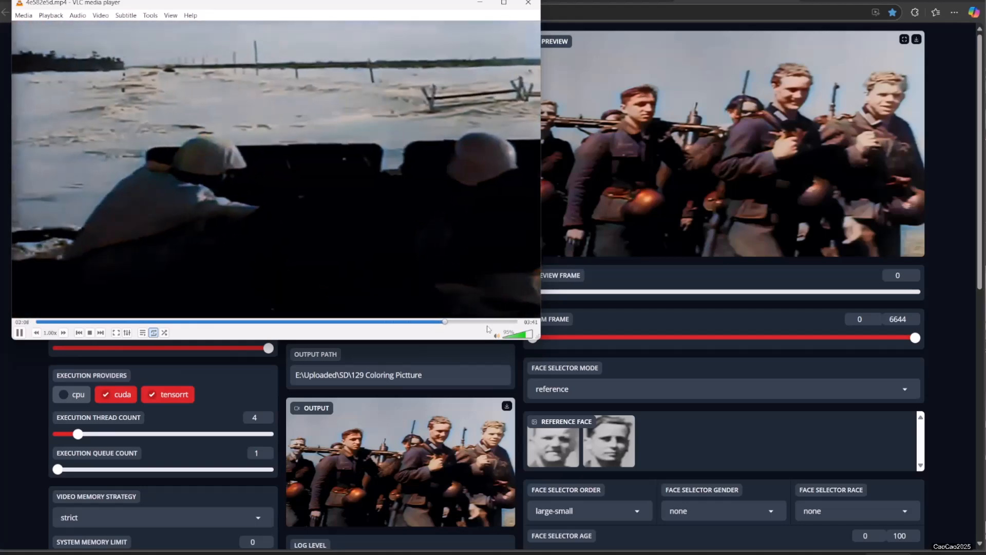
pyautogui.click(487, 323)
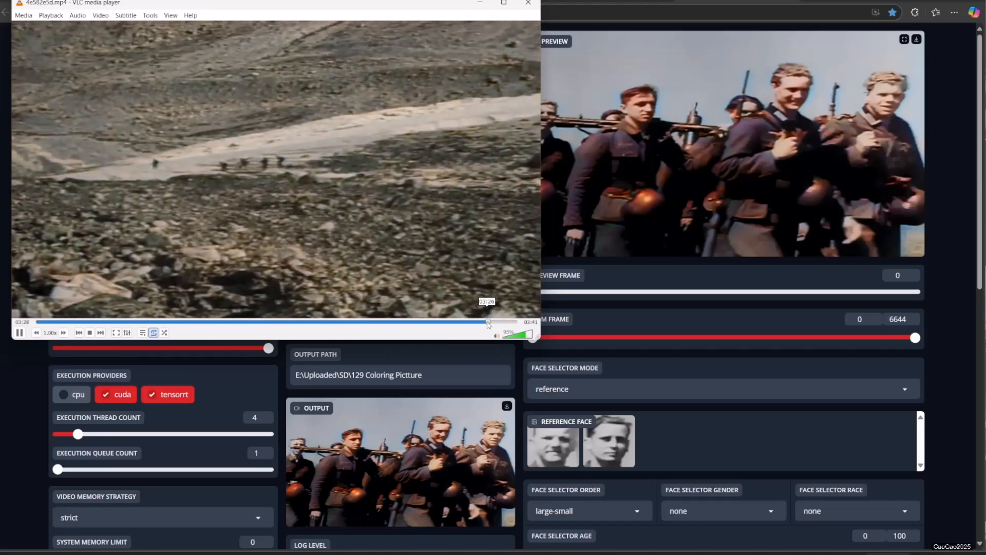